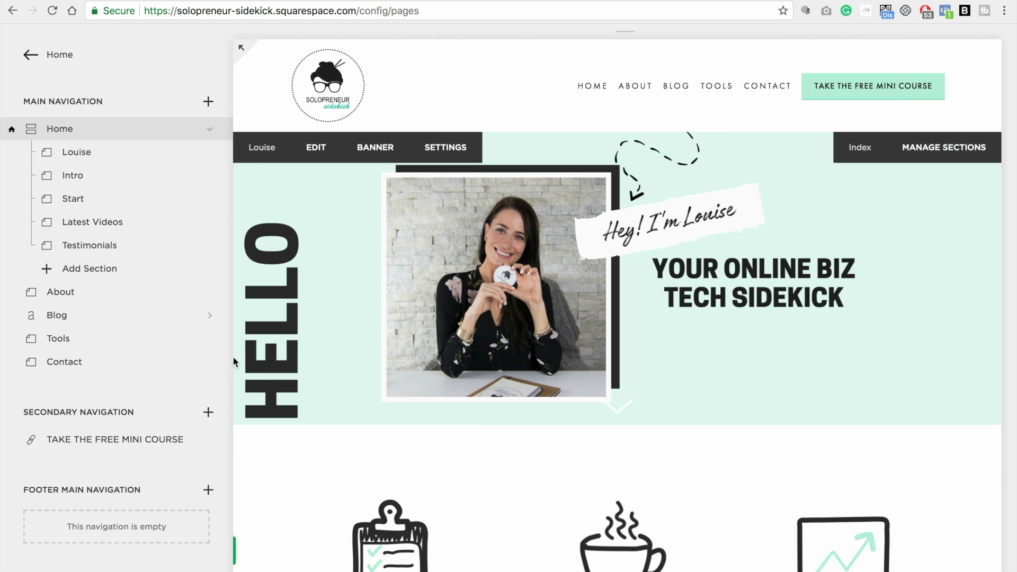
Scroll down to the Not Linked pages and preview the Example page
{"action": "scroll", "coordinate": [199, 362], "scroll_direction": "down", "scroll_amount": 2}
{"action": "scroll", "coordinate": [199, 361], "scroll_direction": "down", "scroll_amount": 3}
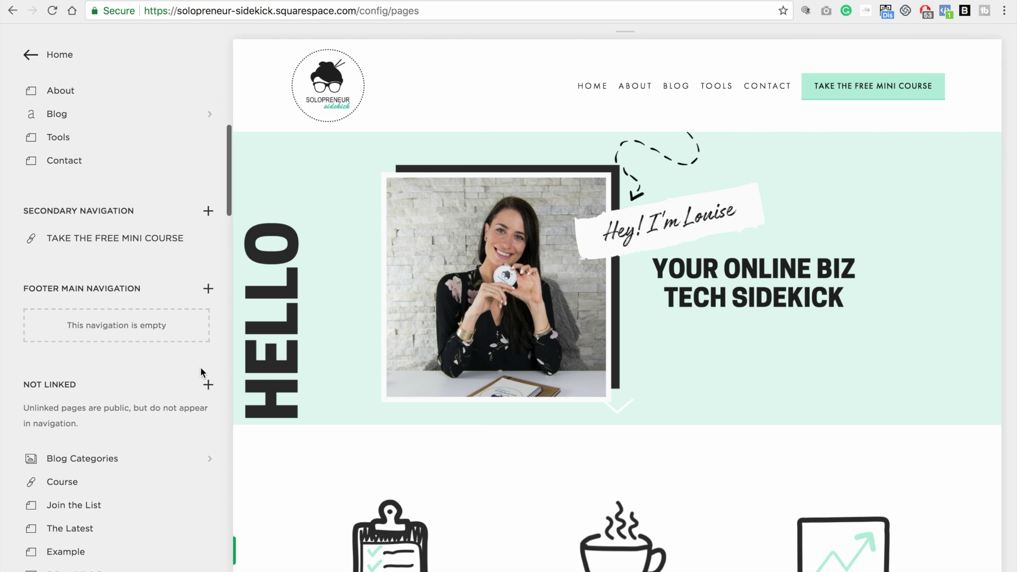
{"action": "scroll", "coordinate": [200, 371], "scroll_direction": "down", "scroll_amount": 2}
{"action": "scroll", "coordinate": [201, 372], "scroll_direction": "down", "scroll_amount": 2}
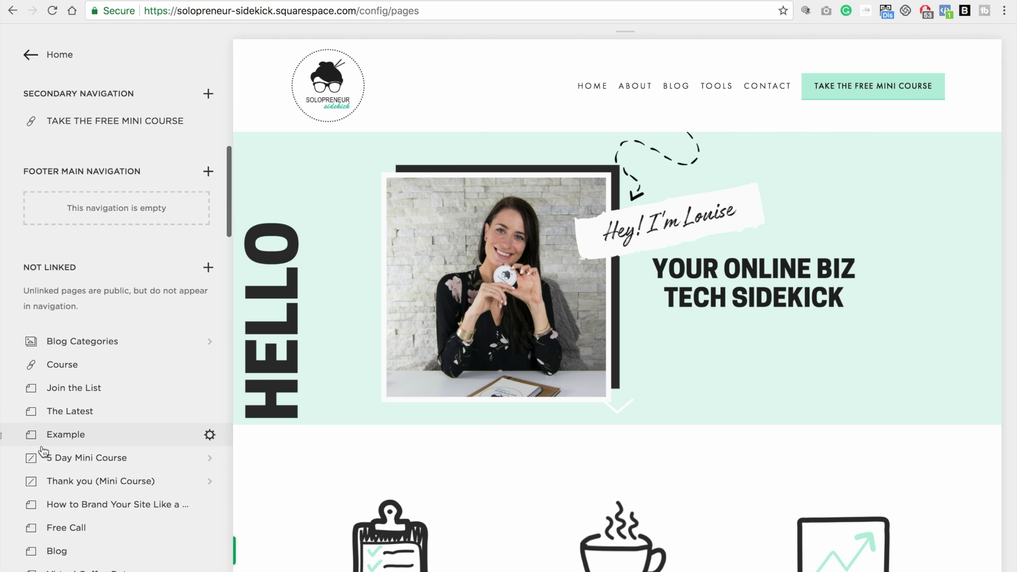
{"action": "left_click", "coordinate": [128, 443]}
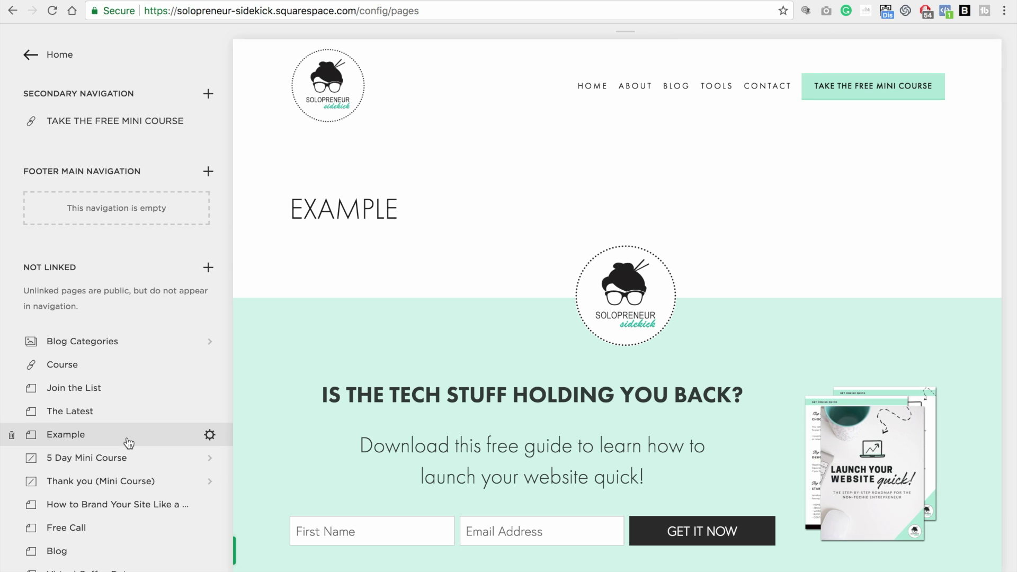
Add a page password in the Example page's settings and save it
{"action": "left_click", "coordinate": [209, 436]}
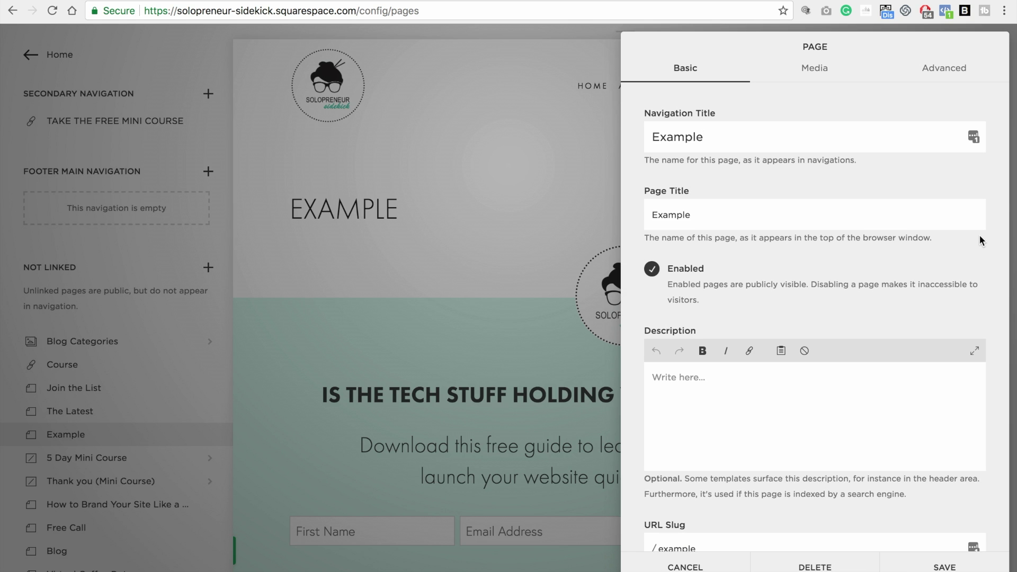
{"action": "scroll", "coordinate": [980, 236], "scroll_direction": "down", "scroll_amount": 4}
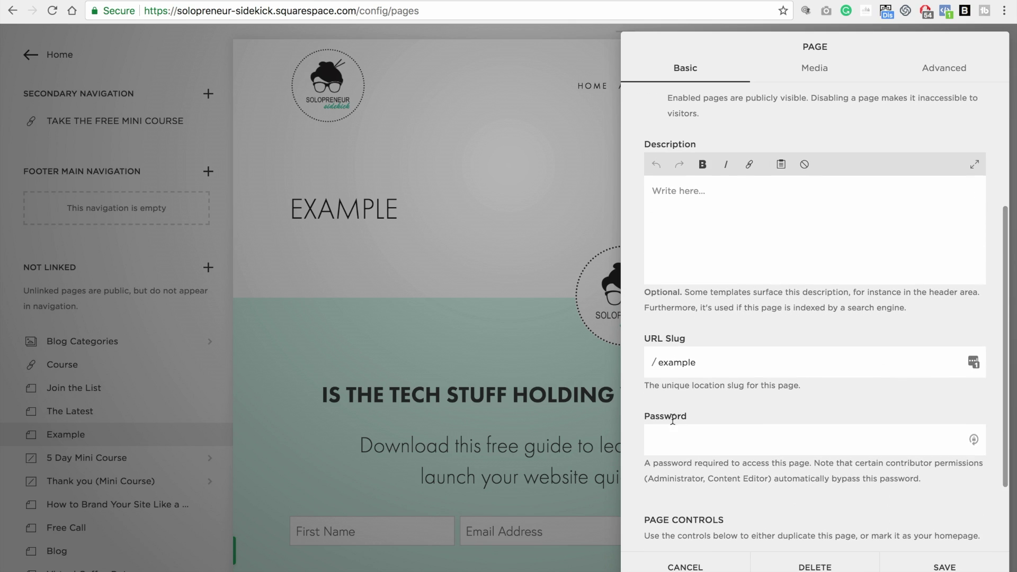
{"action": "left_click", "coordinate": [690, 439]}
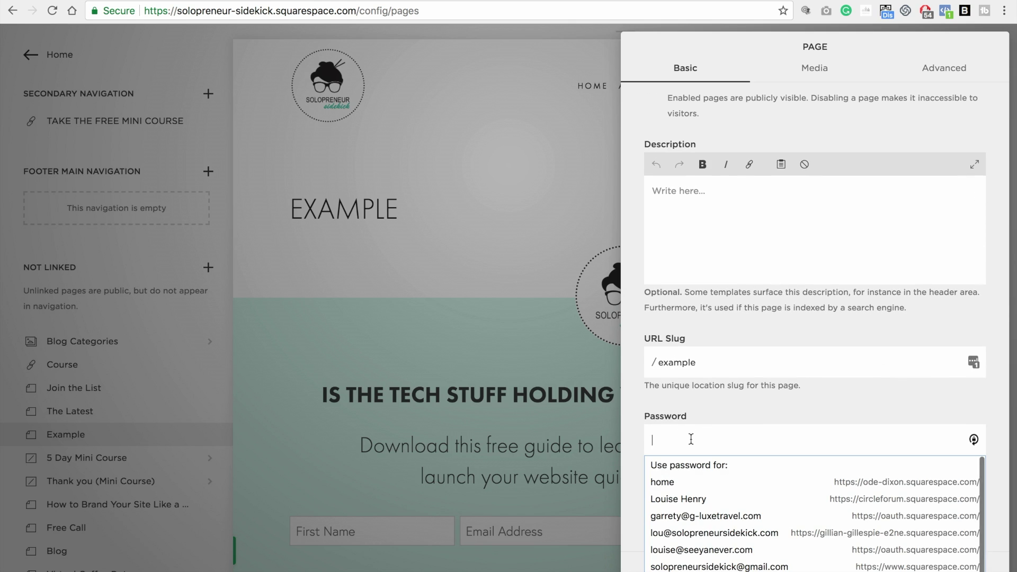
{"action": "left_click", "coordinate": [691, 439]}
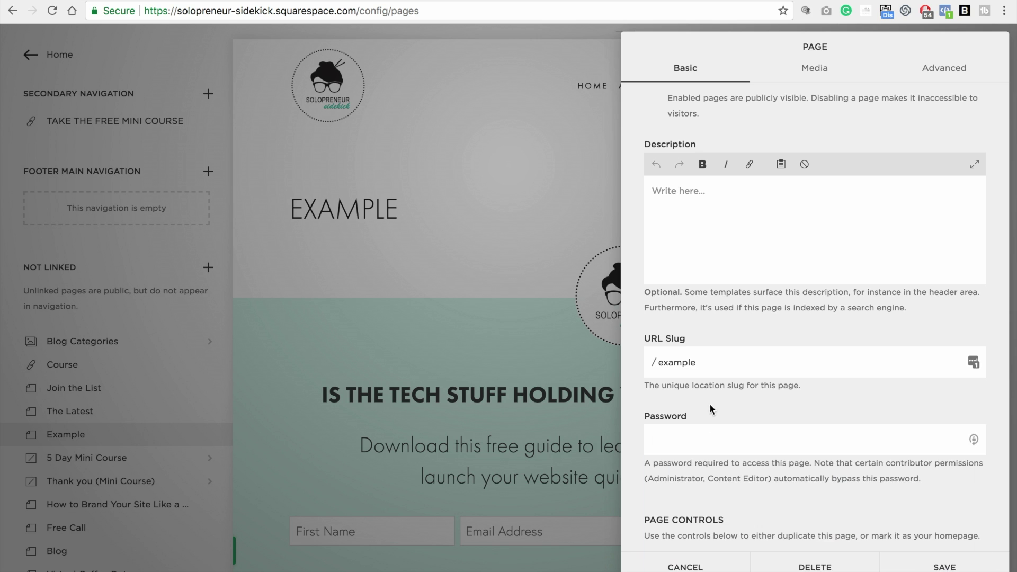
{"action": "left_click", "coordinate": [692, 437]}
{"action": "type", "text": "12345"}
{"action": "scroll", "coordinate": [1005, 410], "scroll_direction": "down", "scroll_amount": 3}
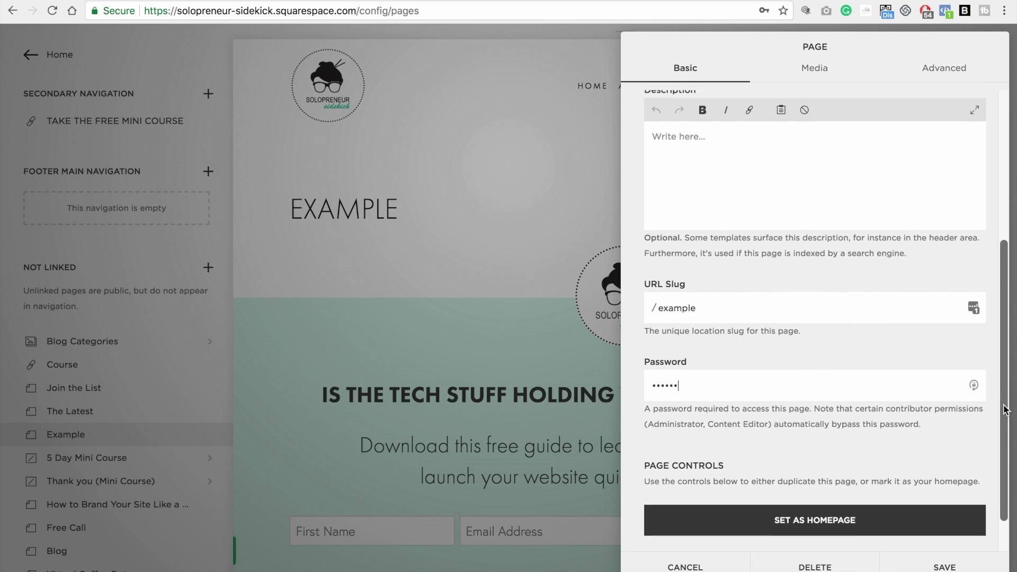
{"action": "left_click", "coordinate": [957, 565]}
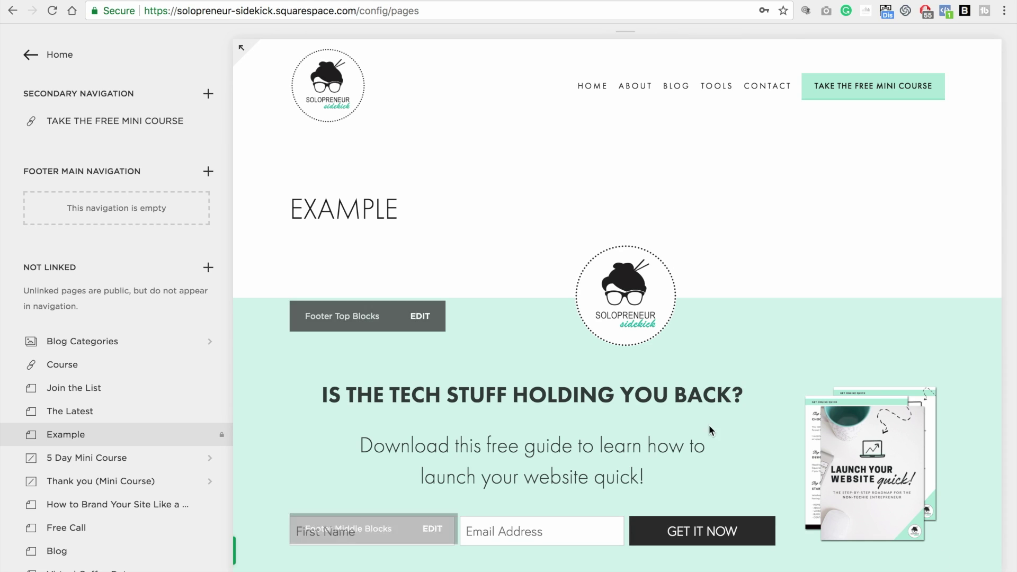
Open Design > Lock Screen and preview the default lock screen full-screen
{"action": "left_click", "coordinate": [29, 56]}
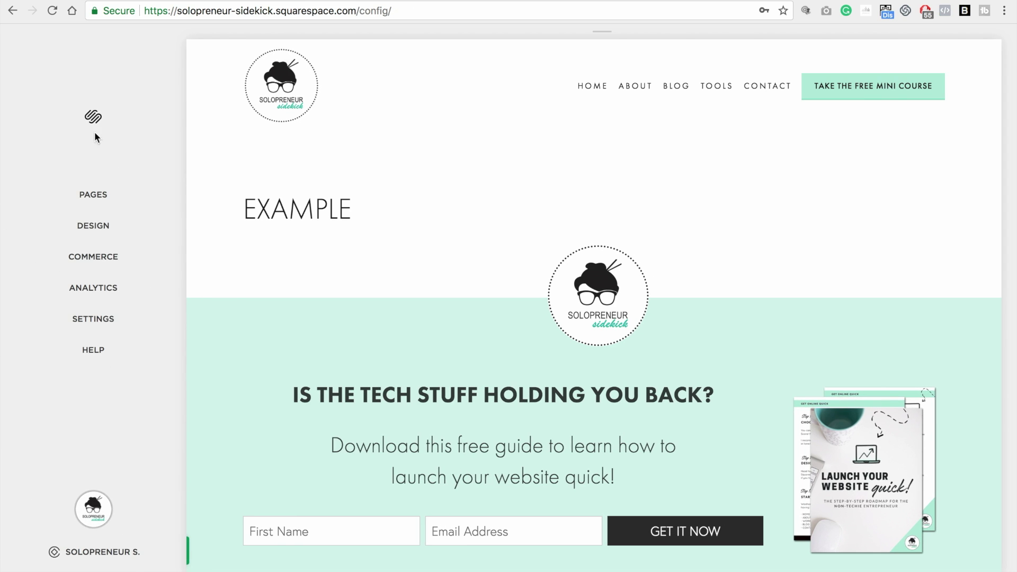
{"action": "left_click", "coordinate": [102, 231]}
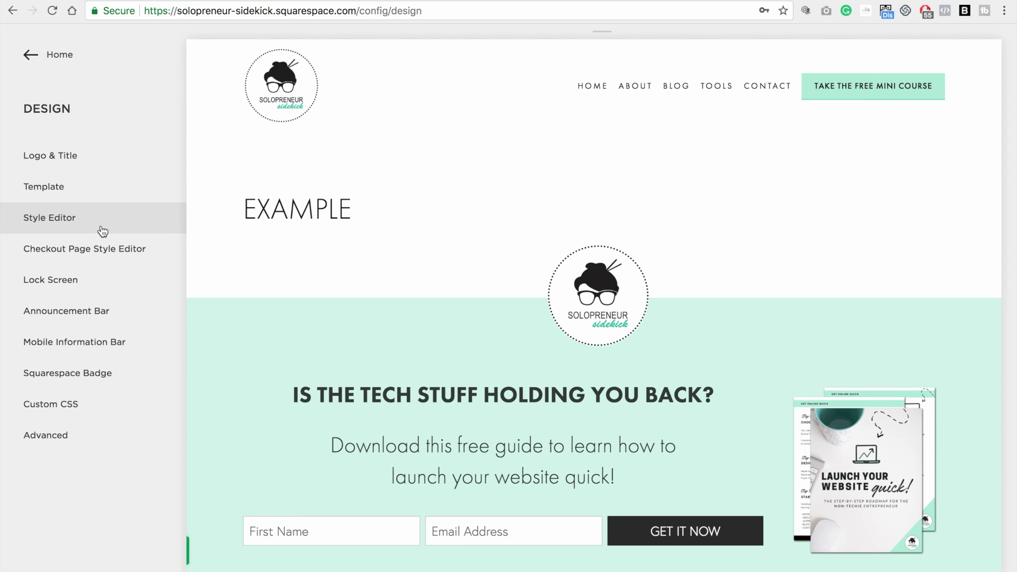
{"action": "left_click", "coordinate": [69, 284]}
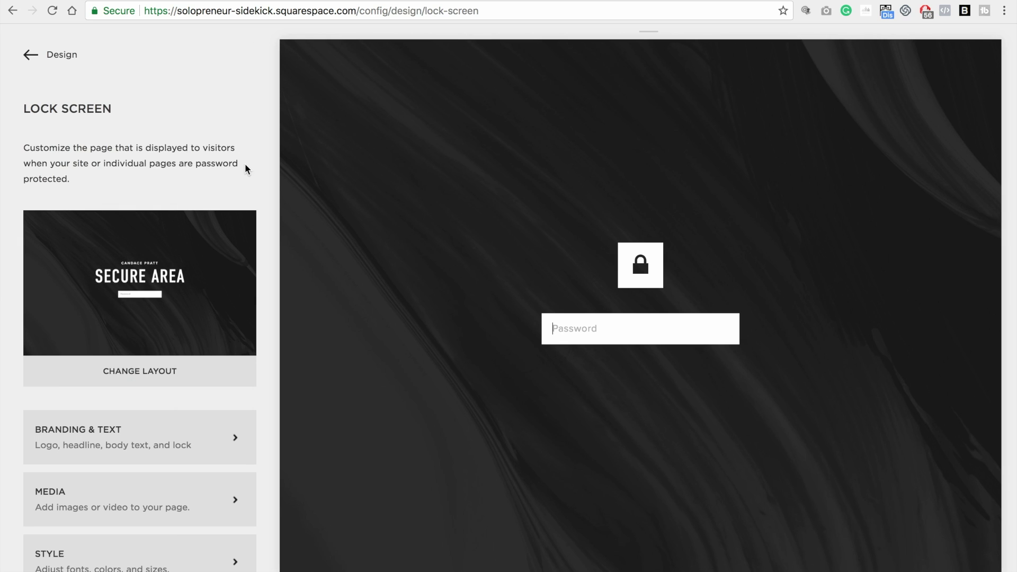
{"action": "left_click", "coordinate": [290, 49]}
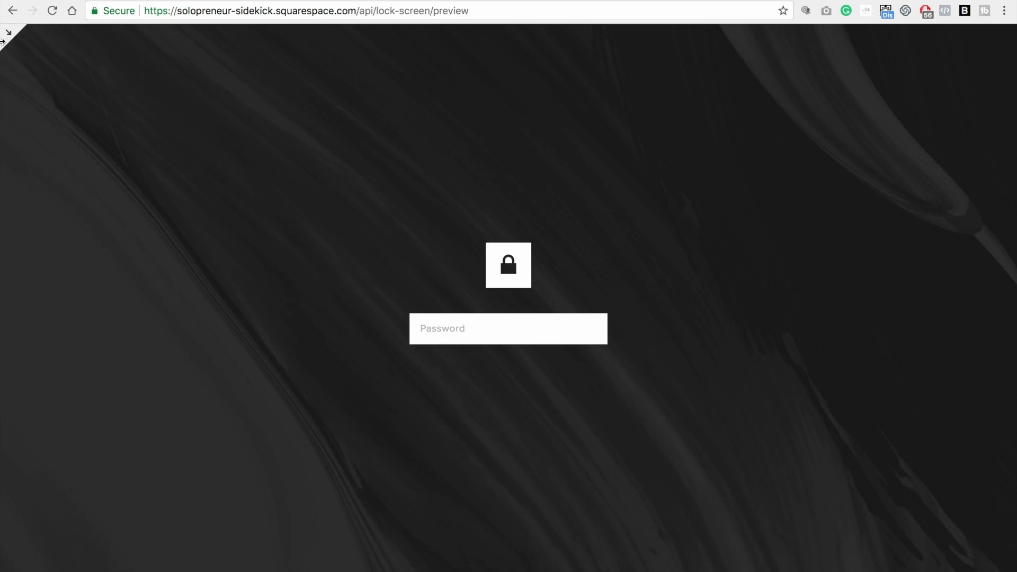
{"action": "left_click", "coordinate": [15, 36]}
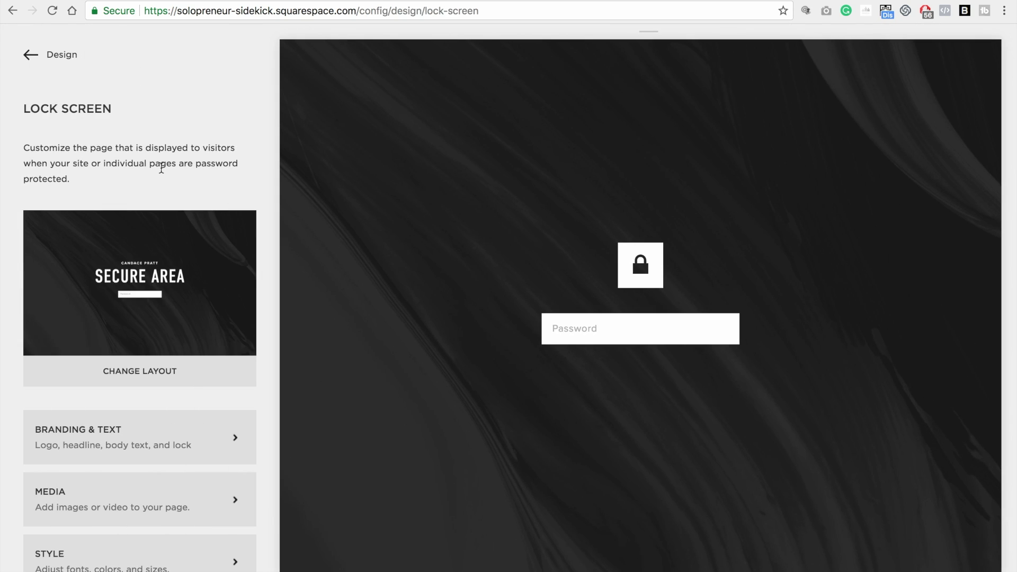
Browse the Change Layout options, then return to Lock Screen keeping the Secure Area layout
{"action": "left_click", "coordinate": [149, 380]}
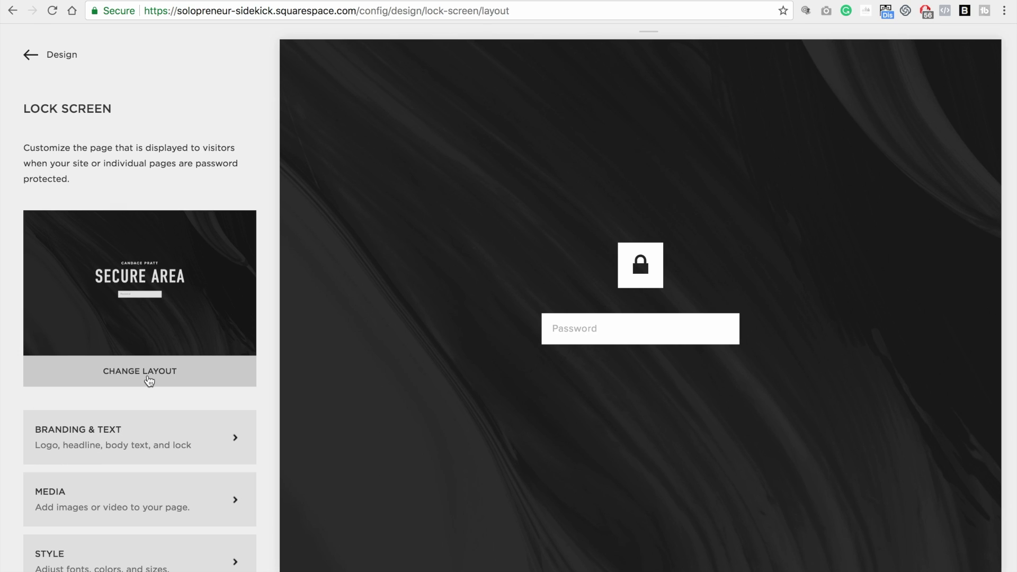
{"action": "scroll", "coordinate": [266, 157], "scroll_direction": "down", "scroll_amount": 6}
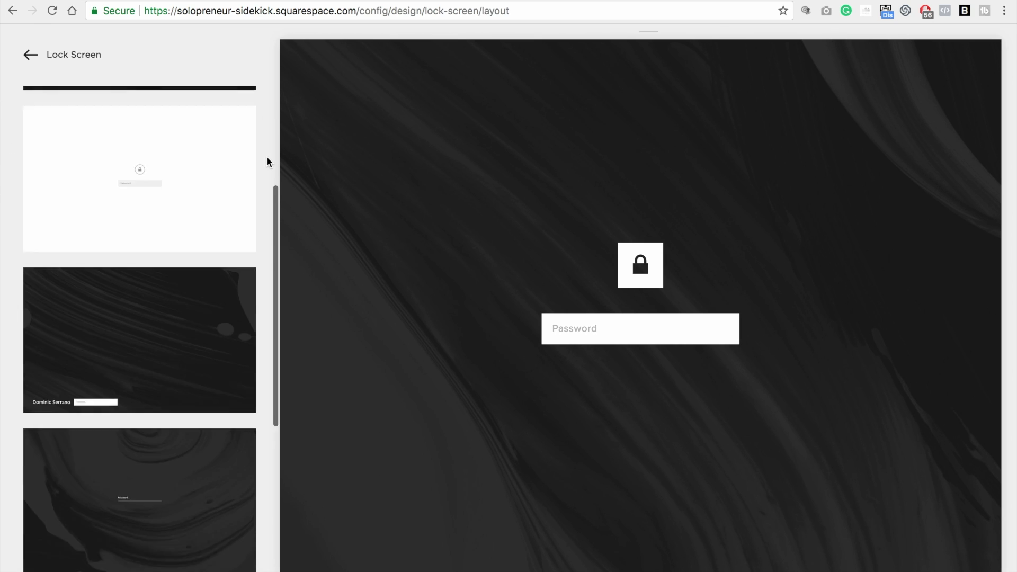
{"action": "scroll", "coordinate": [267, 159], "scroll_direction": "down", "scroll_amount": 2}
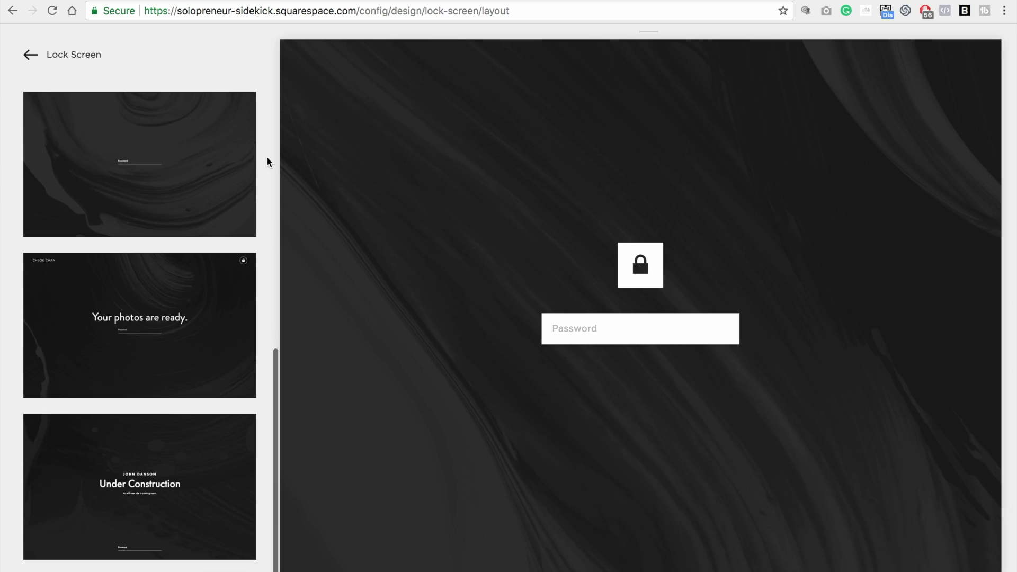
{"action": "scroll", "coordinate": [267, 159], "scroll_direction": "up", "scroll_amount": 4}
{"action": "scroll", "coordinate": [267, 157], "scroll_direction": "up", "scroll_amount": 4}
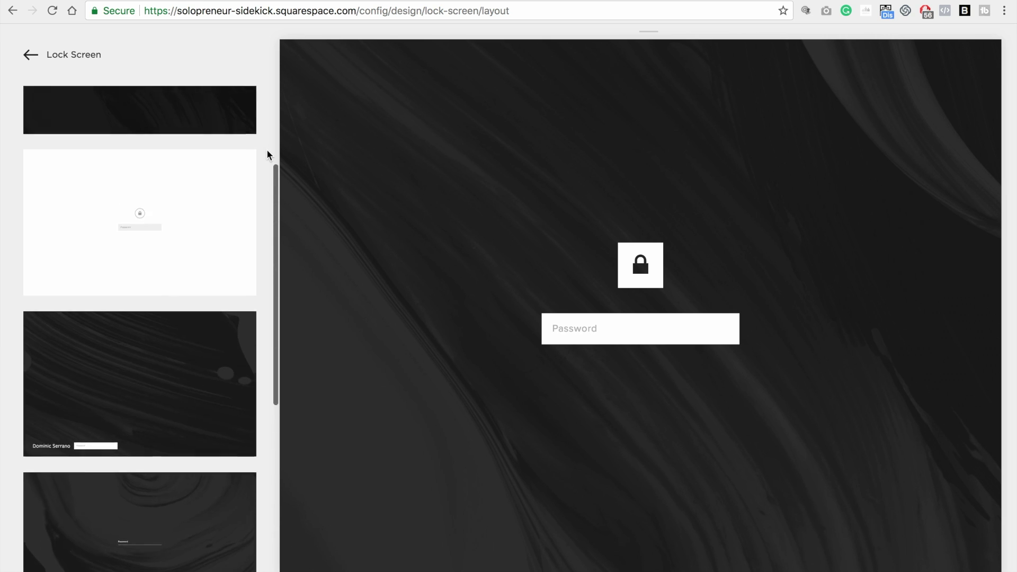
{"action": "left_click", "coordinate": [58, 54]}
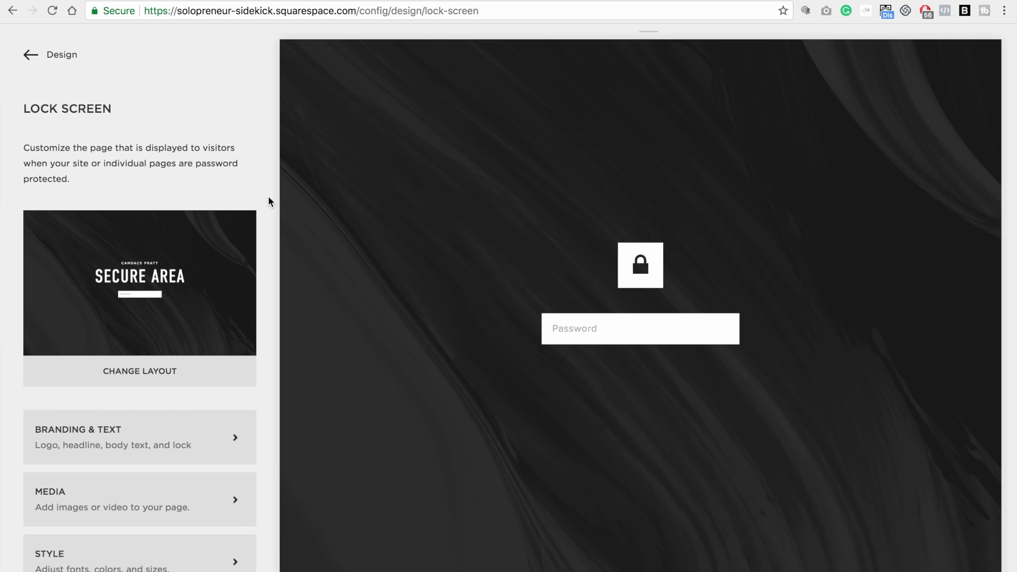
{"action": "scroll", "coordinate": [268, 196], "scroll_direction": "down", "scroll_amount": 1}
Enter SOLOPRENEUR SIDEKICK as the brand name and COMING SOON as the headline
{"action": "left_click", "coordinate": [97, 414]}
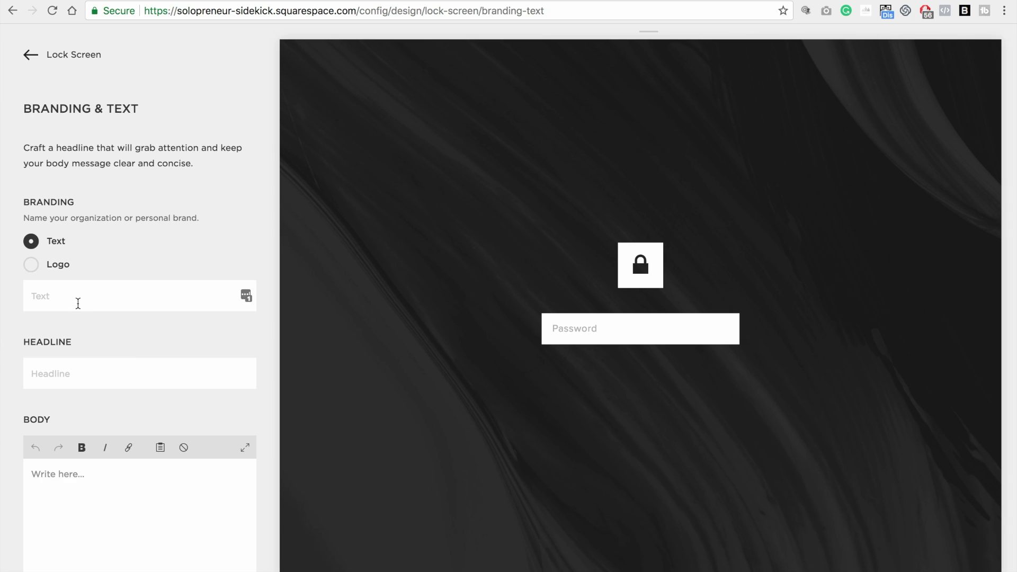
{"action": "left_click", "coordinate": [78, 303]}
{"action": "type", "text": "SO"}
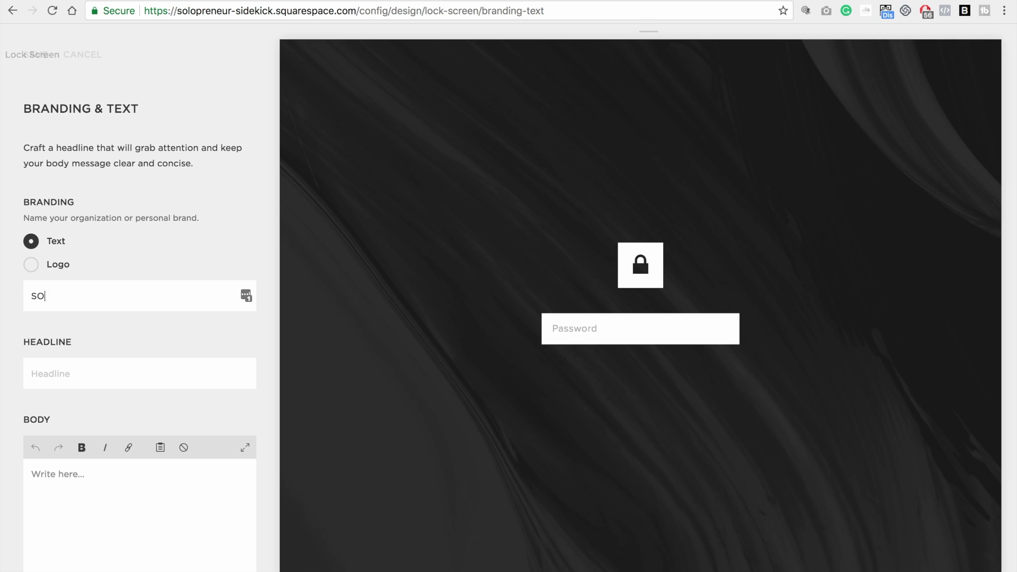
{"action": "type", "text": "LOPRENEUR SIDEKICK"}
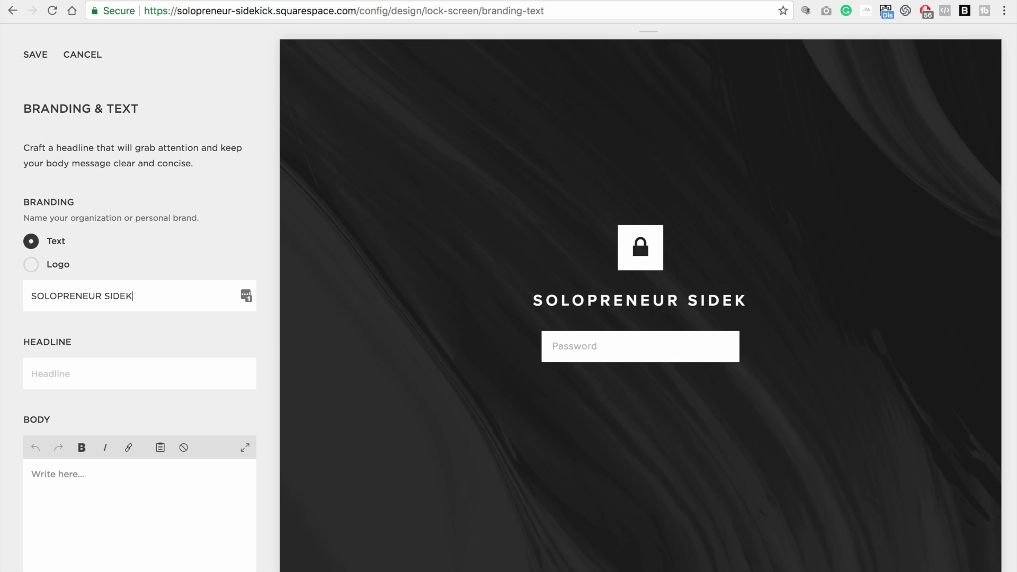
{"action": "left_click", "coordinate": [66, 374]}
{"action": "type", "text": "COMING"}
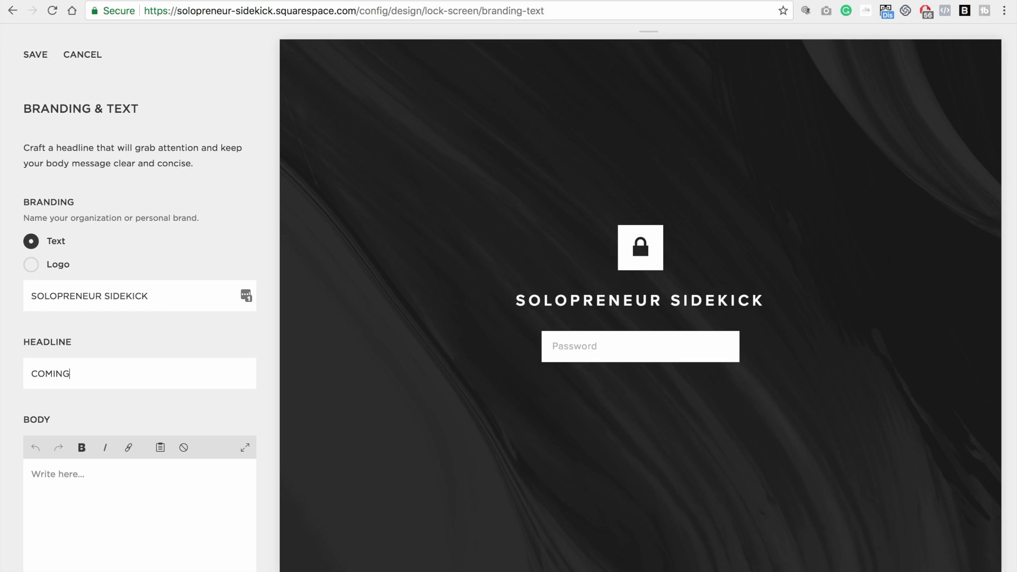
{"action": "type", "text": " SOON"}
{"action": "left_click", "coordinate": [119, 480]}
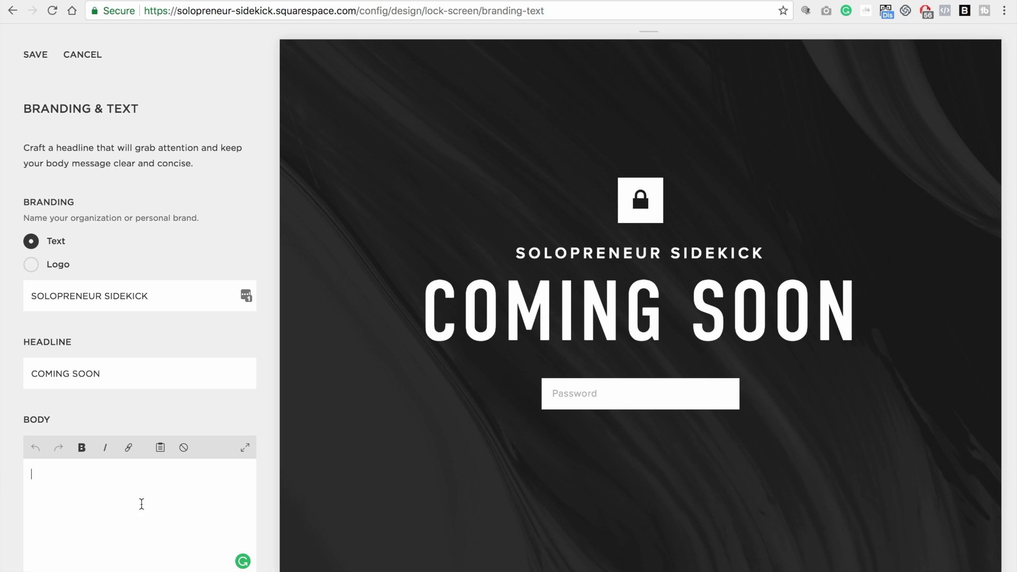
Toggle Display Lock Icon off and back on, then save the Branding & Text changes
{"action": "scroll", "coordinate": [241, 469], "scroll_direction": "down", "scroll_amount": 3}
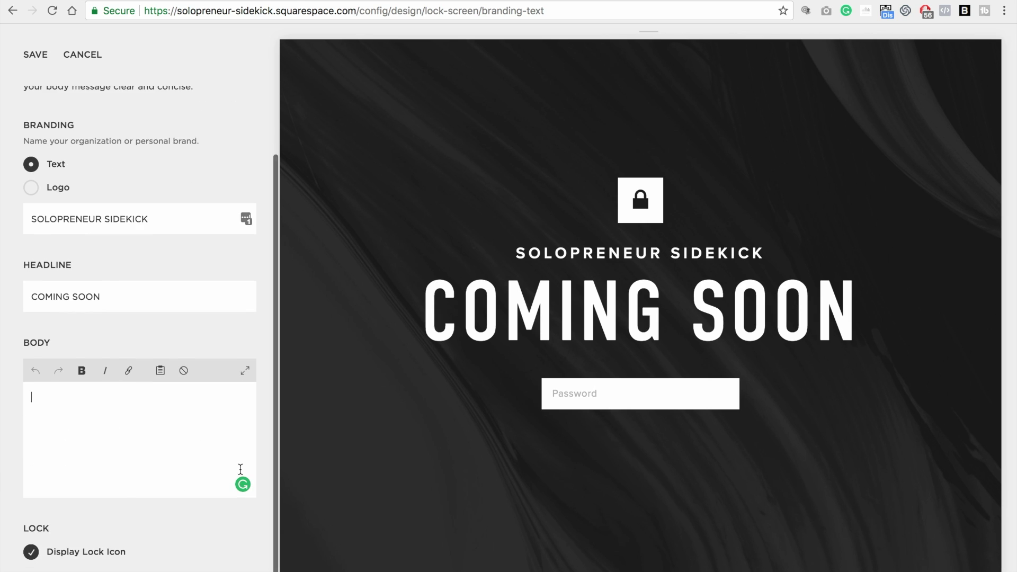
{"action": "left_click", "coordinate": [31, 553]}
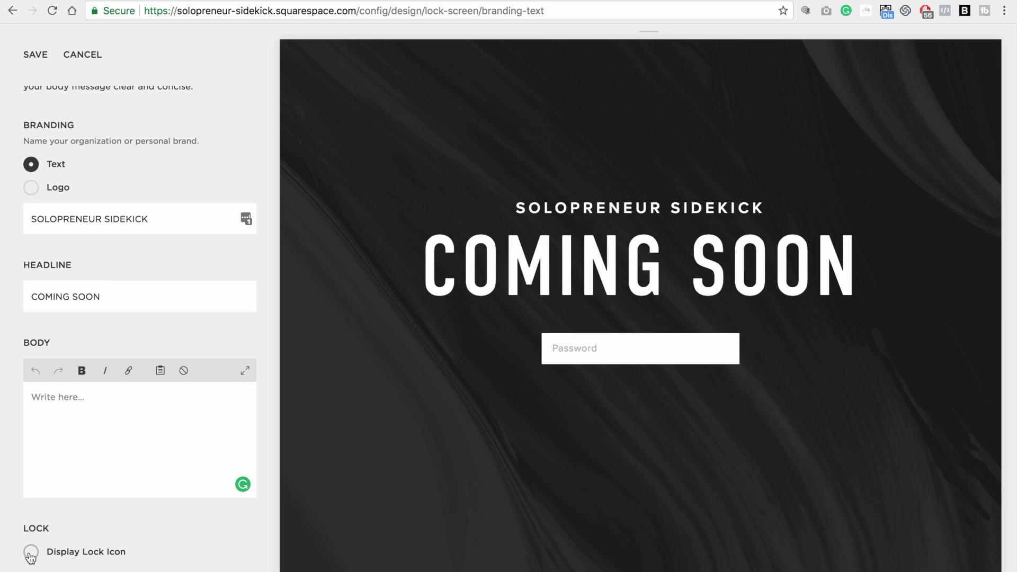
{"action": "left_click", "coordinate": [31, 553]}
{"action": "scroll", "coordinate": [166, 327], "scroll_direction": "up", "scroll_amount": 3}
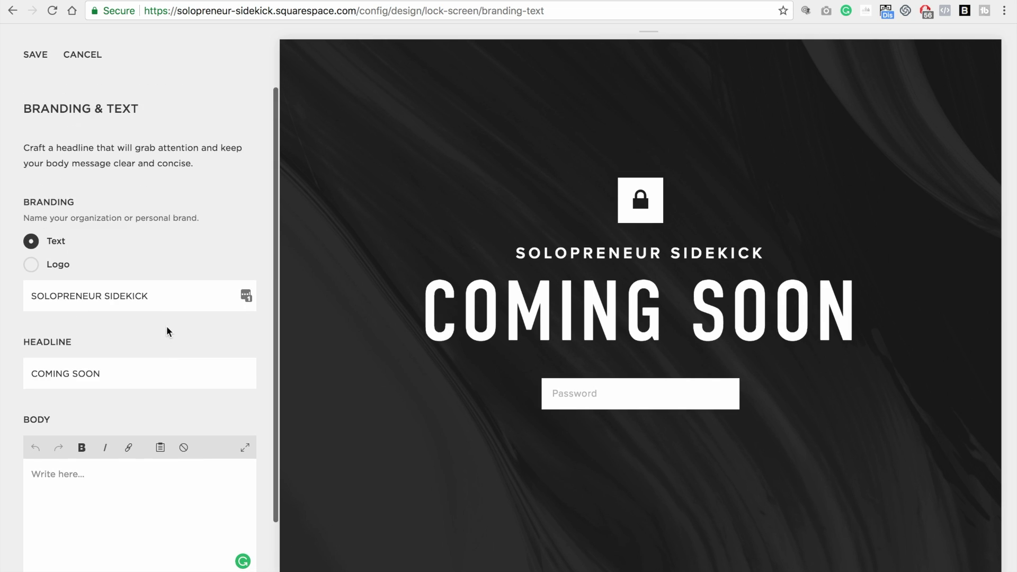
{"action": "left_click", "coordinate": [33, 54]}
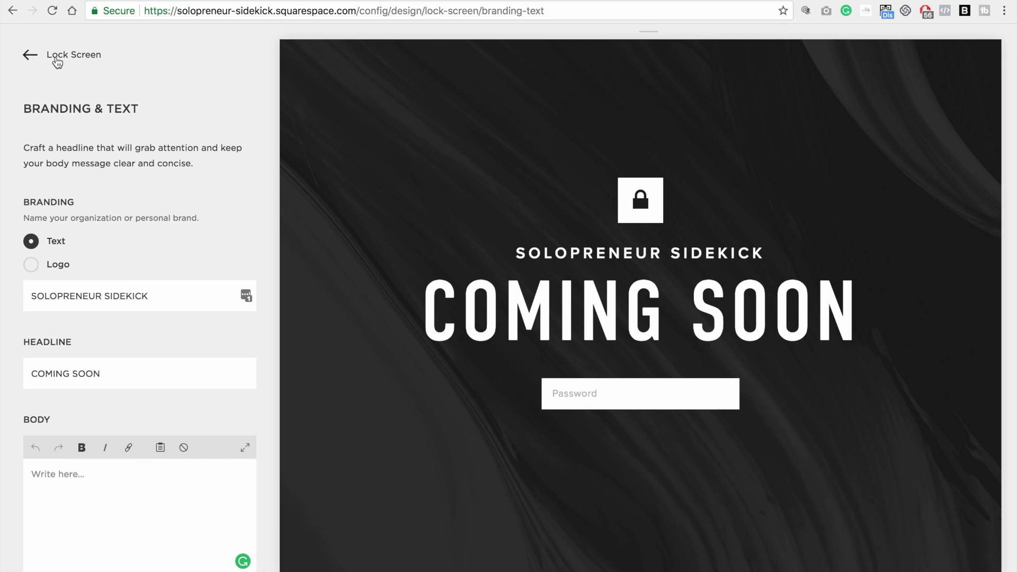
Upload Photo 2.jpg as the lock screen's Media background image
{"action": "left_click", "coordinate": [42, 57]}
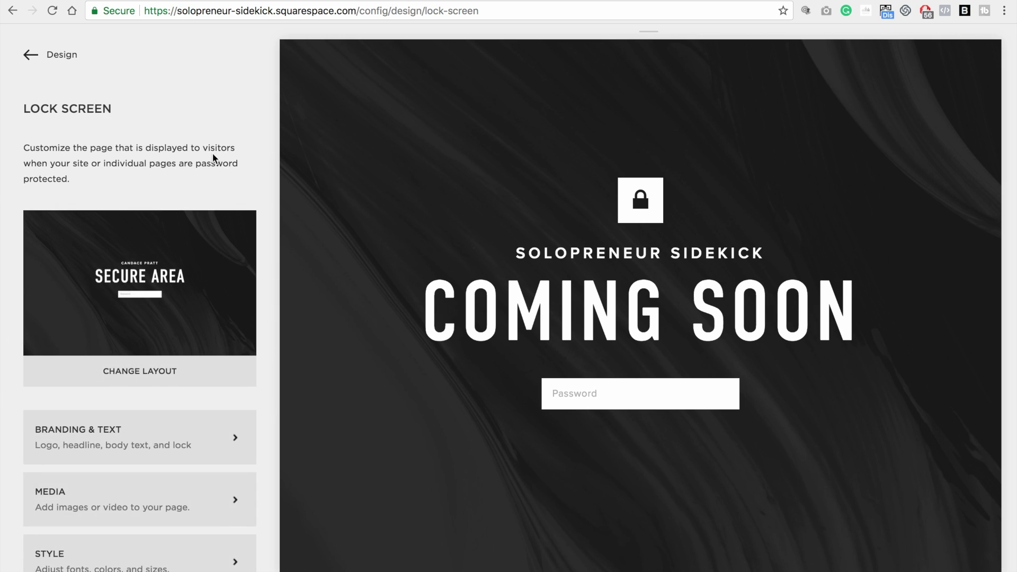
{"action": "scroll", "coordinate": [213, 155], "scroll_direction": "down", "scroll_amount": 1}
{"action": "left_click", "coordinate": [200, 467]}
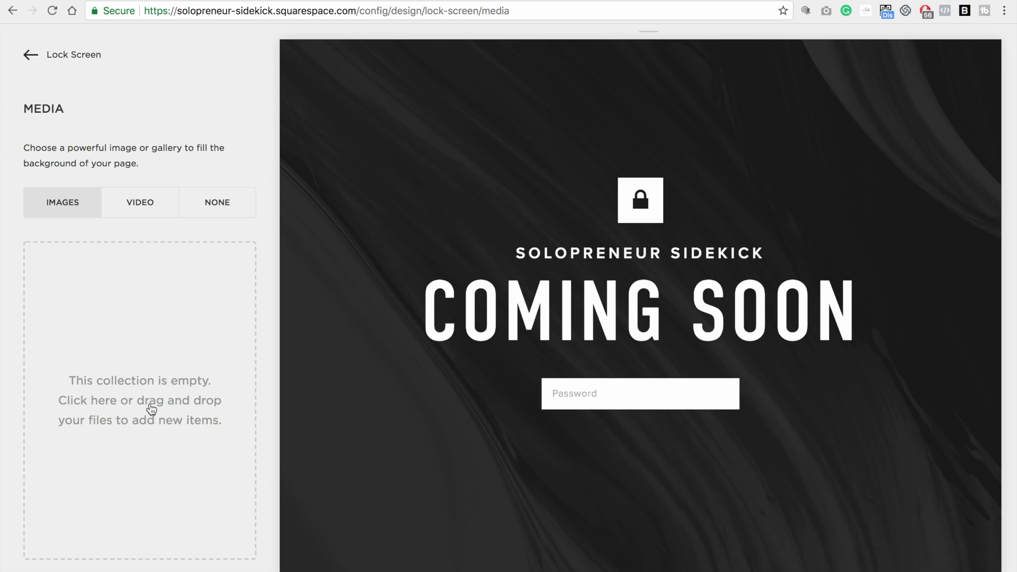
{"action": "left_click", "coordinate": [202, 352]}
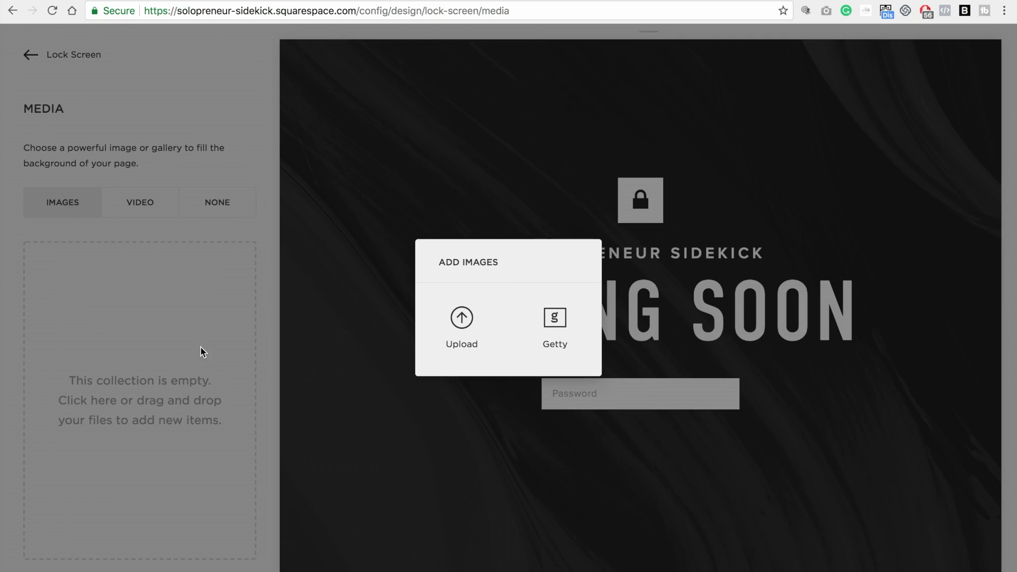
{"action": "left_click", "coordinate": [465, 322]}
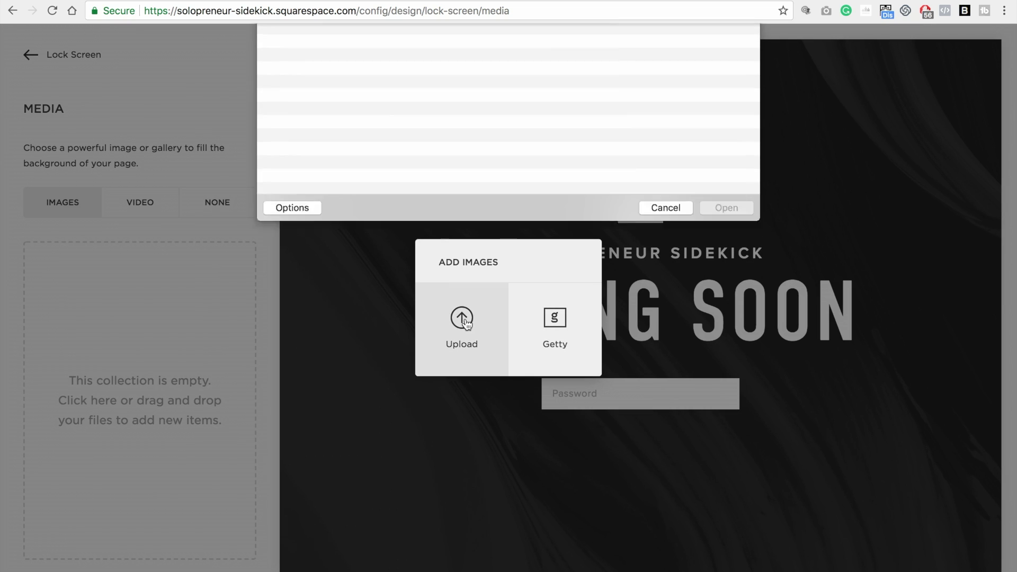
{"action": "double_click", "coordinate": [324, 75]}
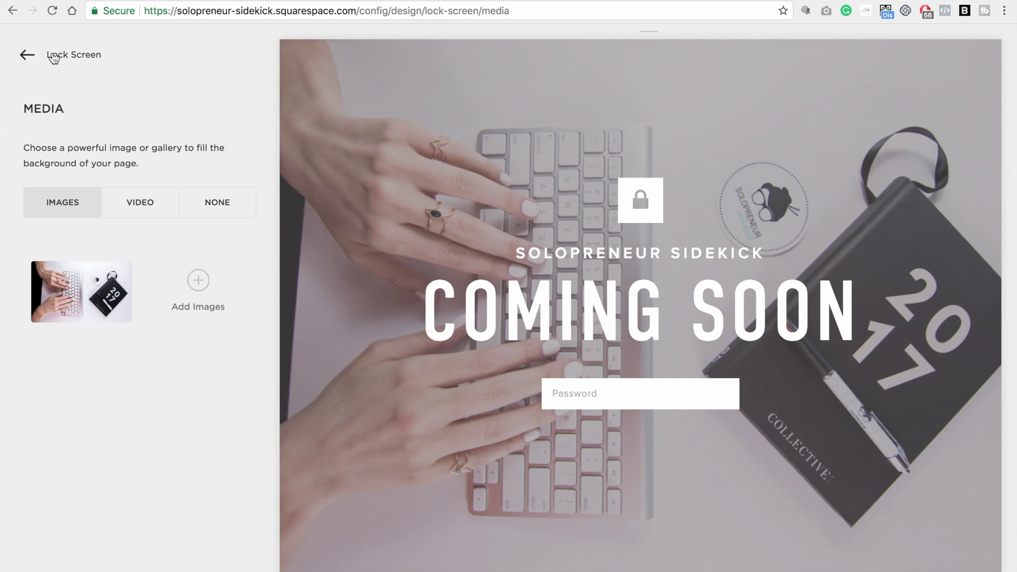
Replace the auto overlay with a custom black overlay at 0.74 opacity
{"action": "left_click", "coordinate": [54, 57]}
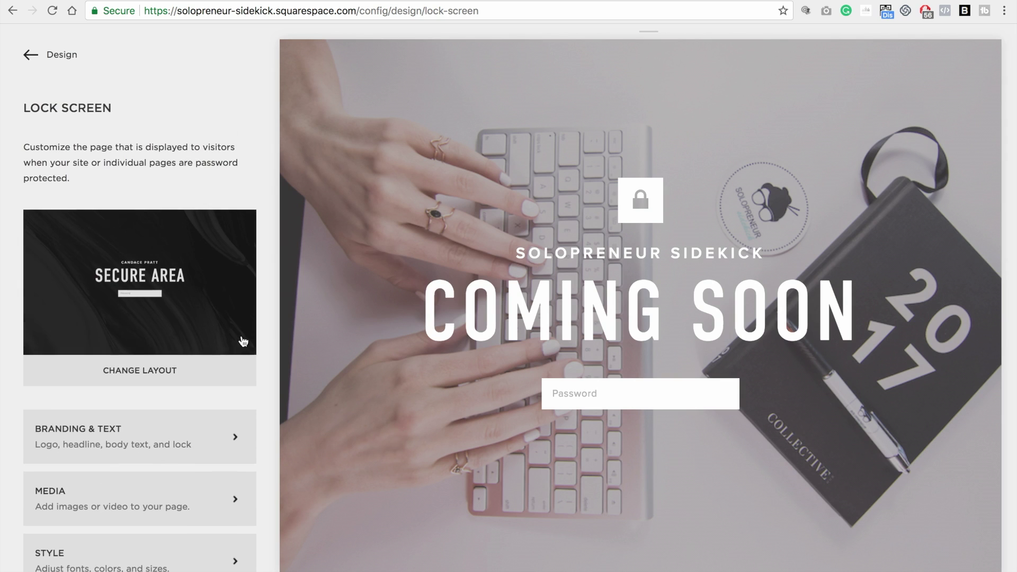
{"action": "scroll", "coordinate": [243, 341], "scroll_direction": "down", "scroll_amount": 1}
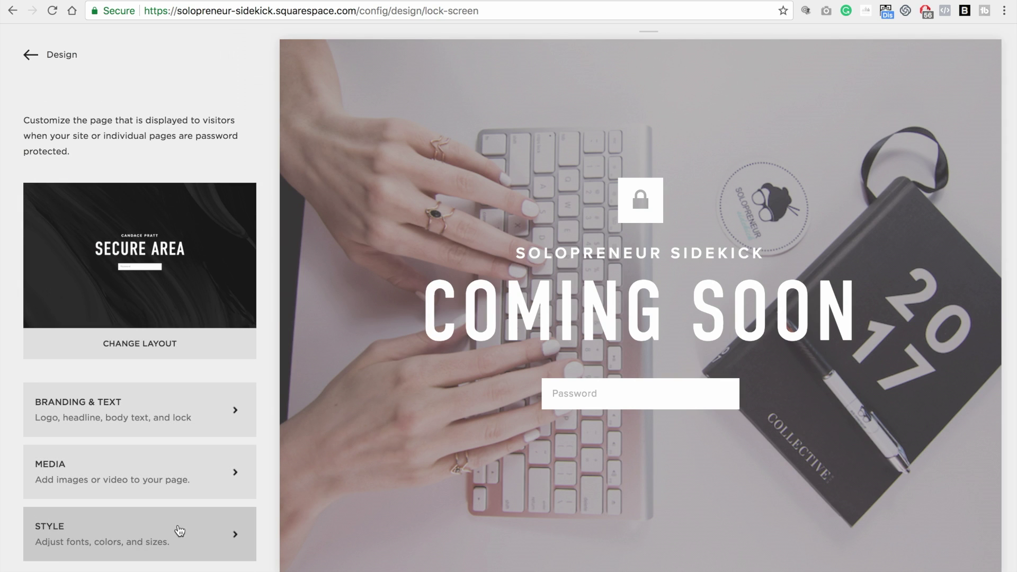
{"action": "left_click", "coordinate": [236, 535]}
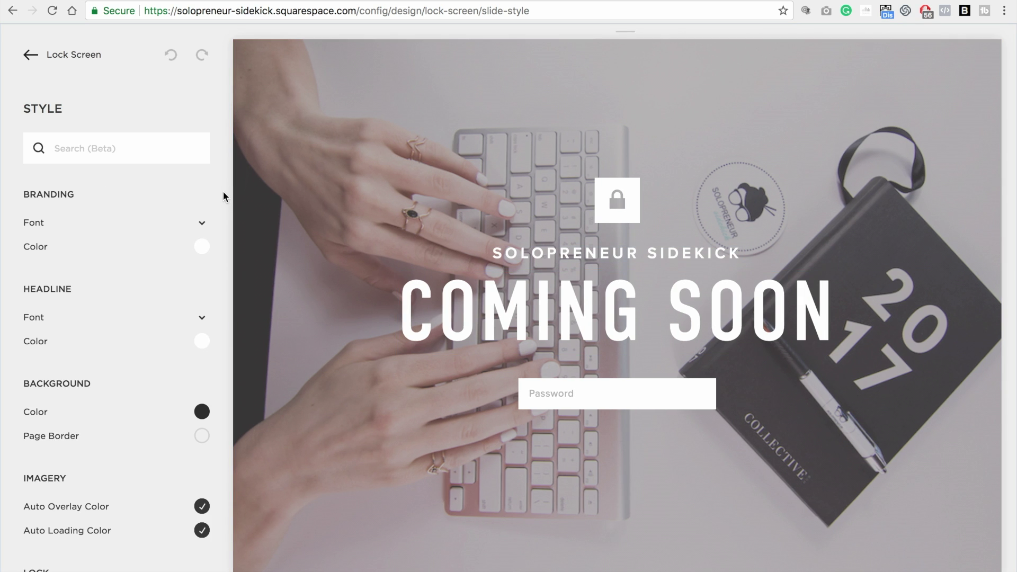
{"action": "scroll", "coordinate": [223, 196], "scroll_direction": "down", "scroll_amount": 3}
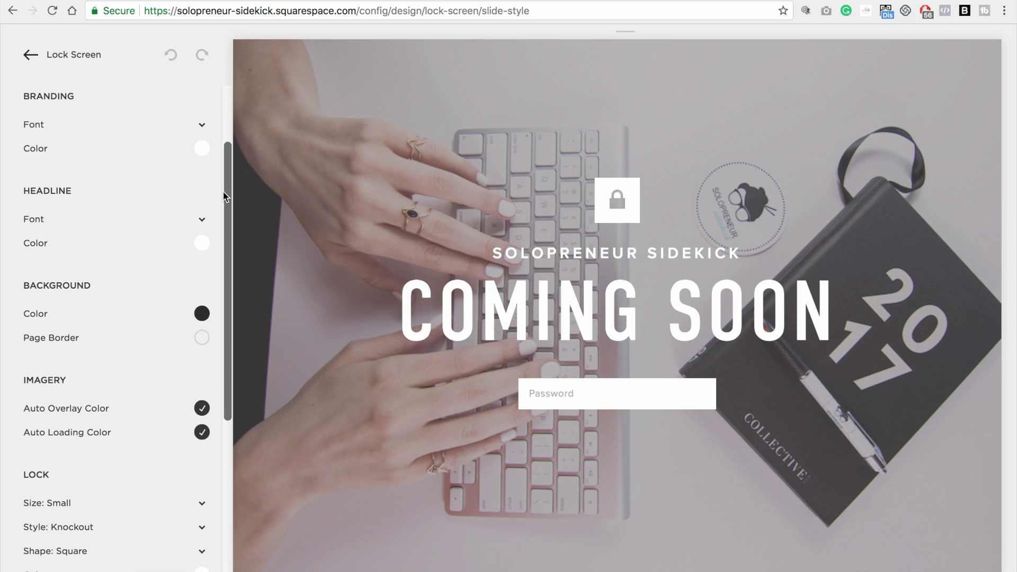
{"action": "scroll", "coordinate": [223, 196], "scroll_direction": "down", "scroll_amount": 2}
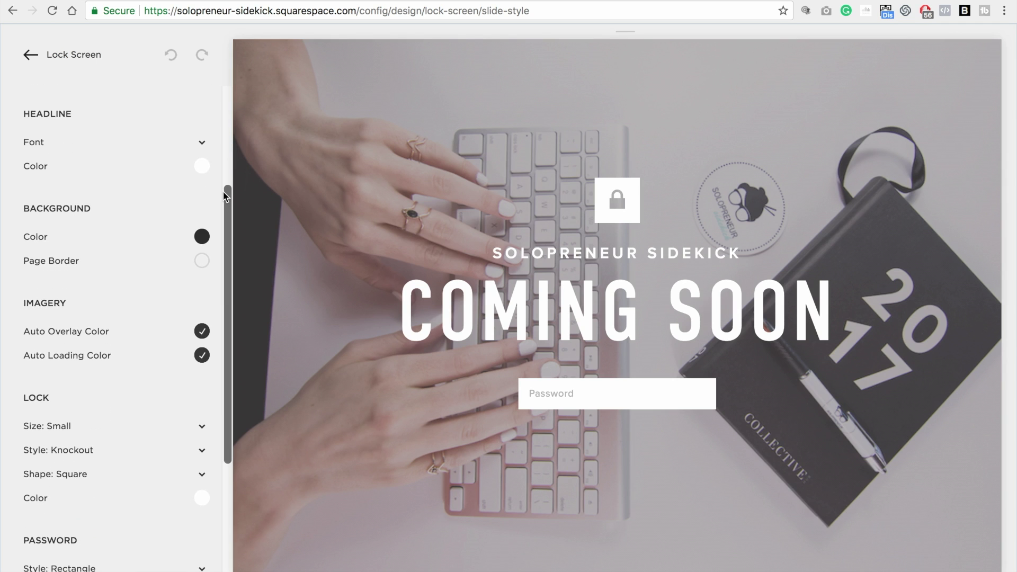
{"action": "left_click", "coordinate": [202, 332]}
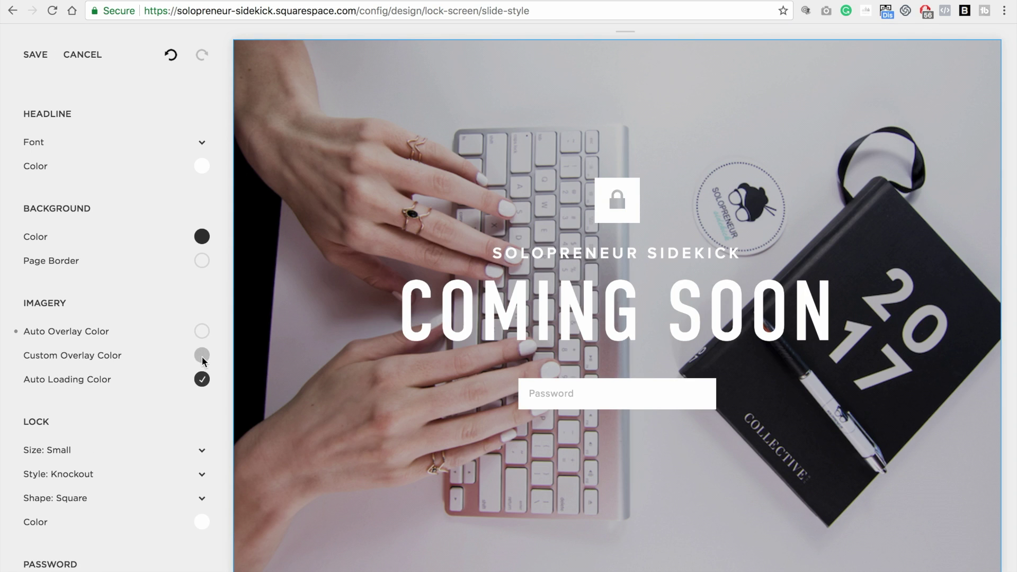
{"action": "left_click", "coordinate": [202, 355]}
{"action": "left_click_drag", "start_coordinate": [64, 418], "coordinate": [157, 419]}
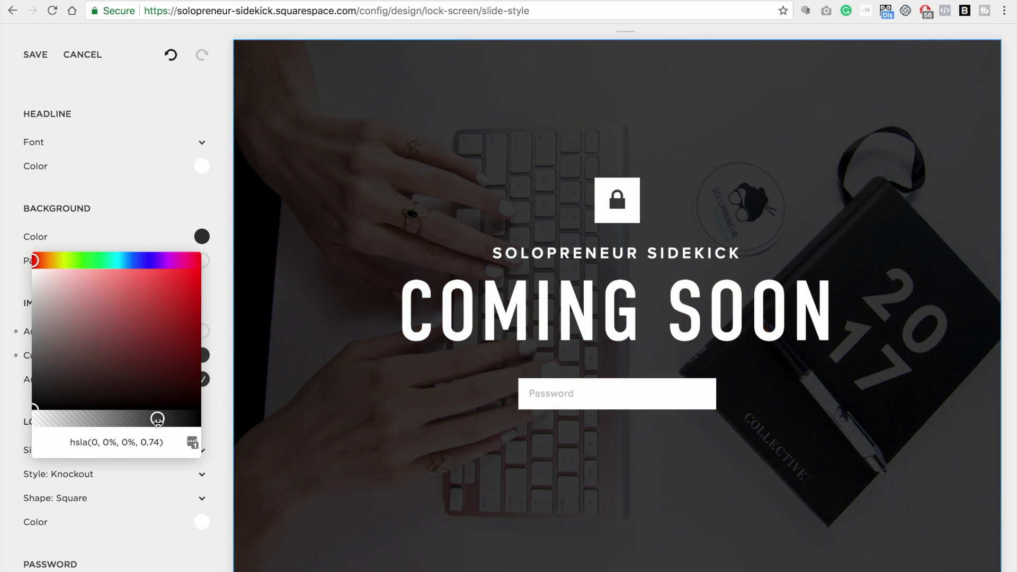
{"action": "left_click", "coordinate": [222, 310]}
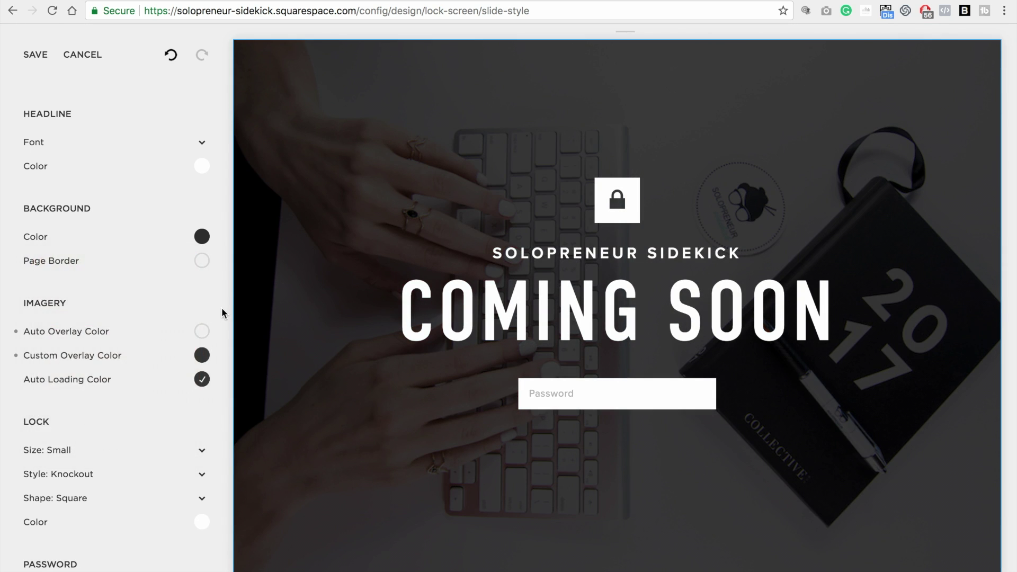
Set the lock icon to Medium size and Regular style, then save
{"action": "scroll", "coordinate": [222, 310], "scroll_direction": "down", "scroll_amount": 3}
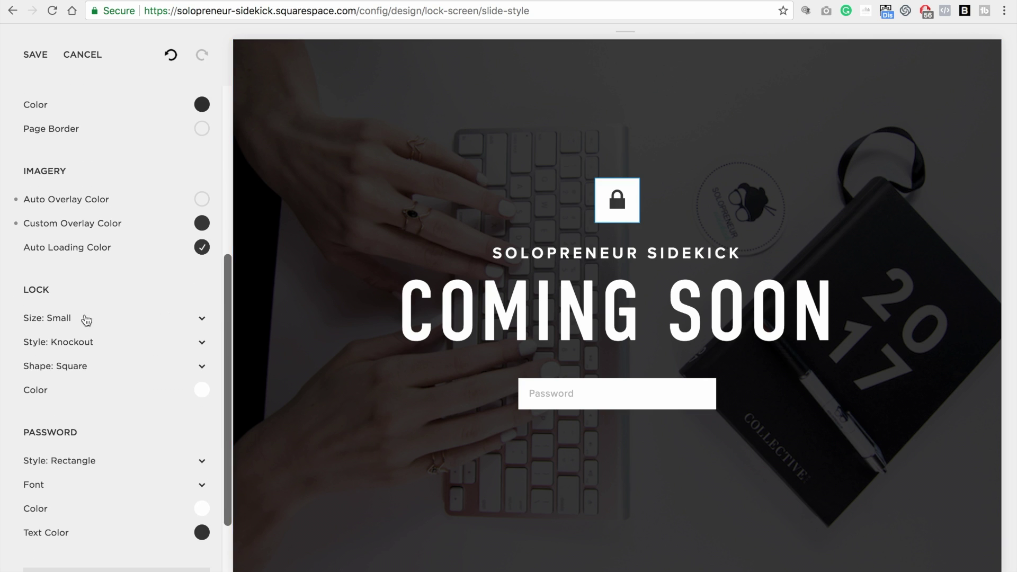
{"action": "left_click", "coordinate": [205, 322]}
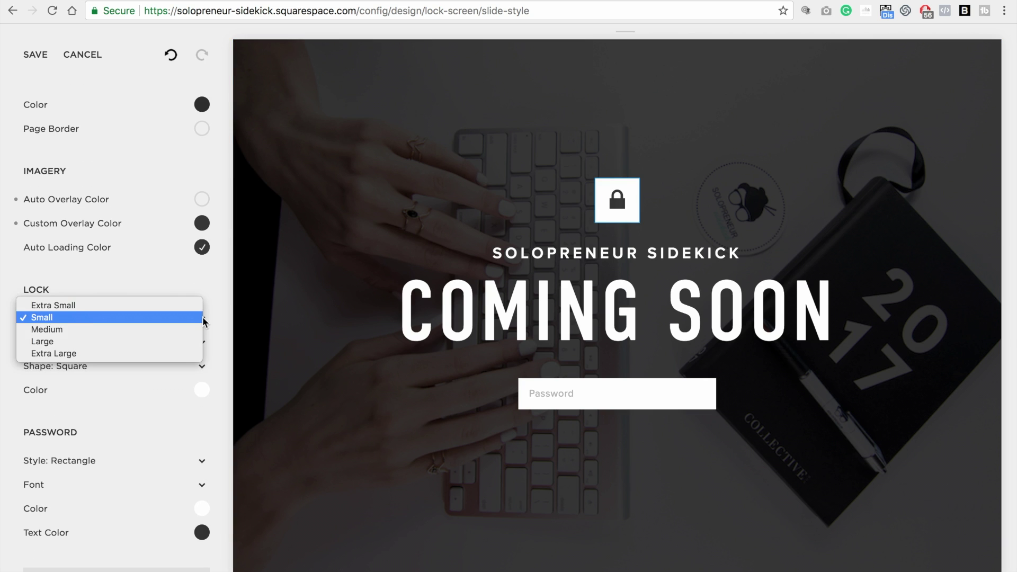
{"action": "left_click", "coordinate": [200, 329]}
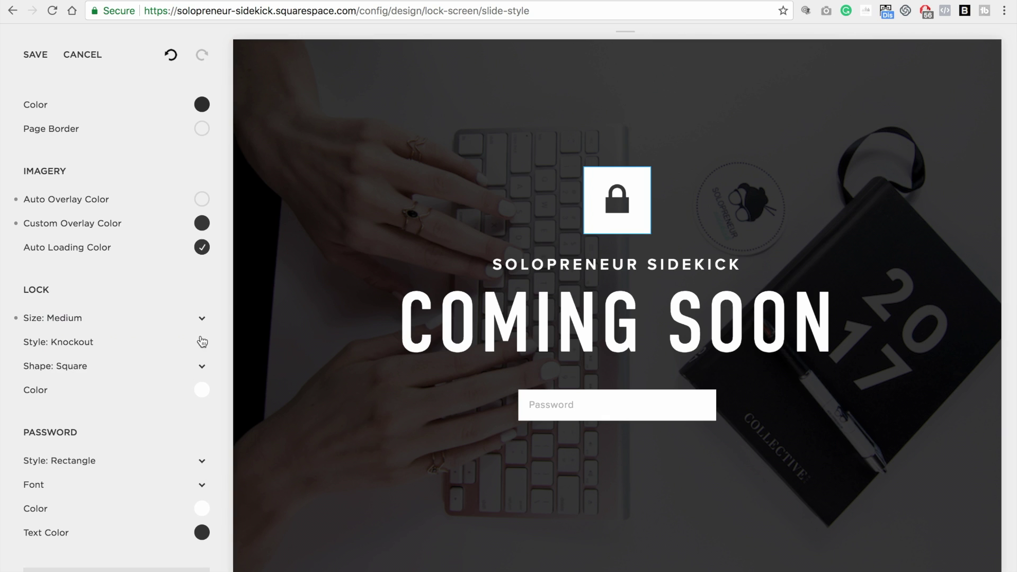
{"action": "left_click", "coordinate": [201, 341]}
{"action": "left_click", "coordinate": [201, 332]}
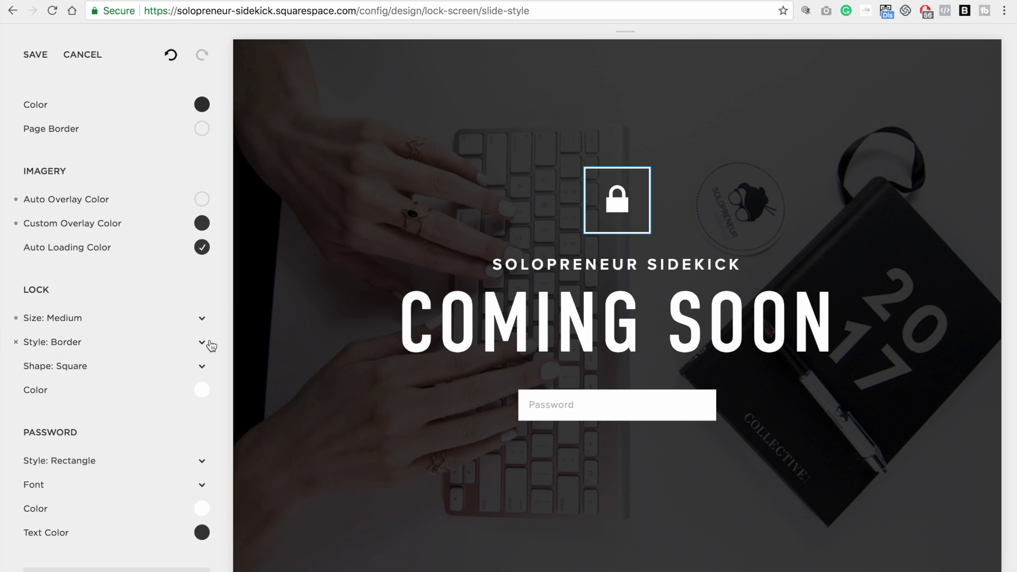
{"action": "left_click", "coordinate": [200, 340]}
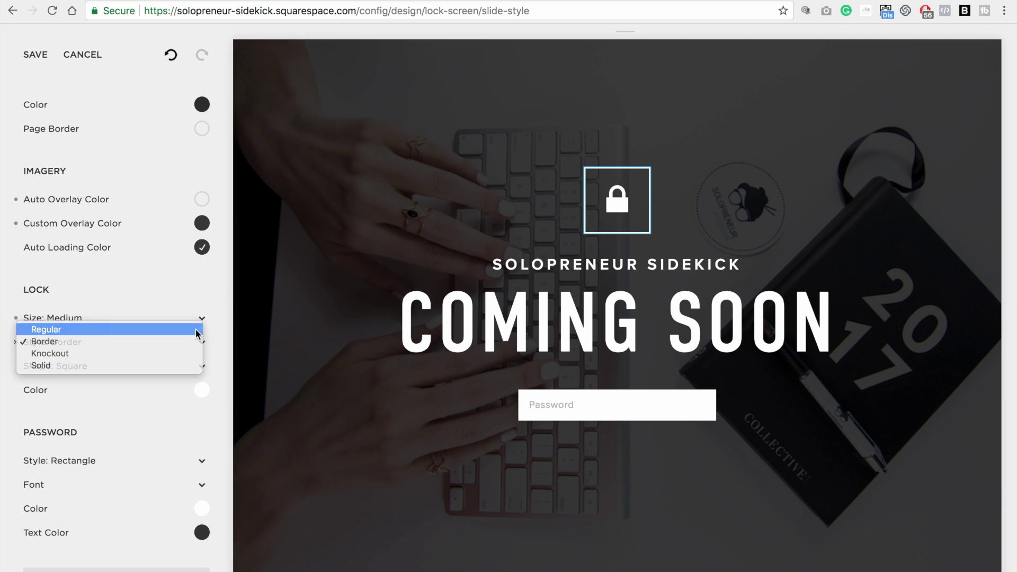
{"action": "left_click", "coordinate": [196, 329]}
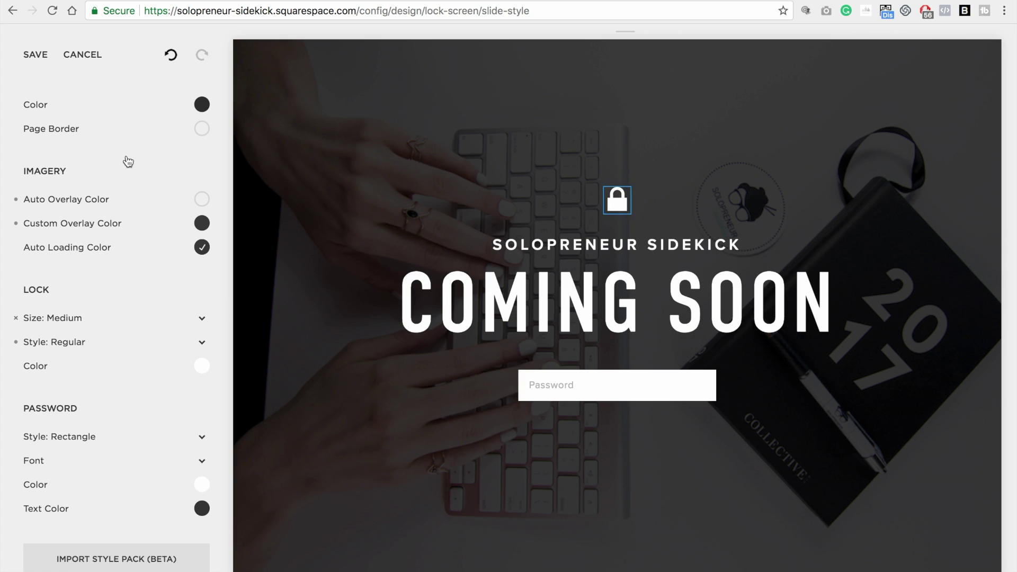
{"action": "left_click", "coordinate": [33, 55]}
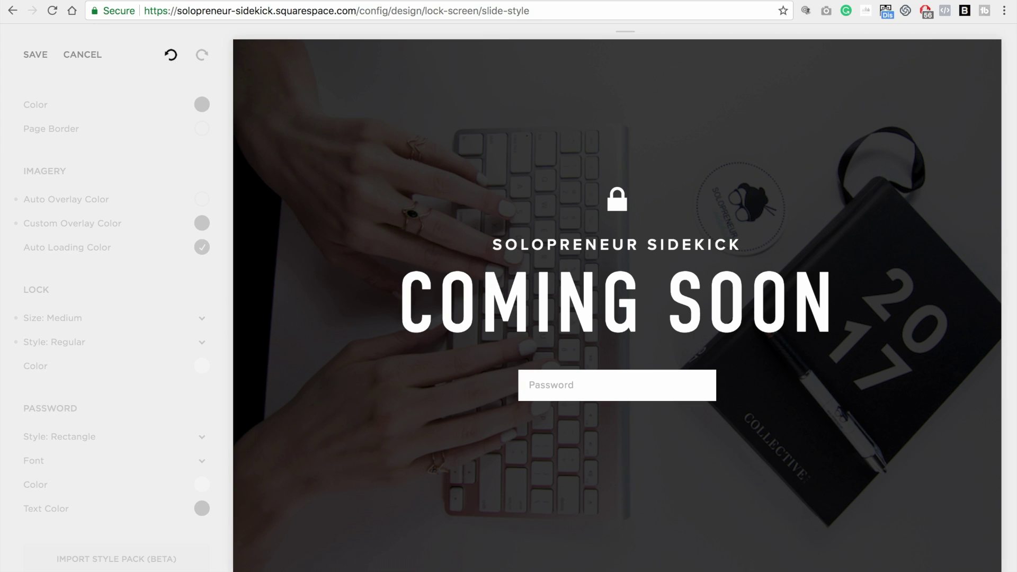
Load solopreneursidekick.com/example in a new Chrome tab
{"action": "key", "text": "super+t"}
{"action": "type", "text": "solopreneursidekick.com/"}
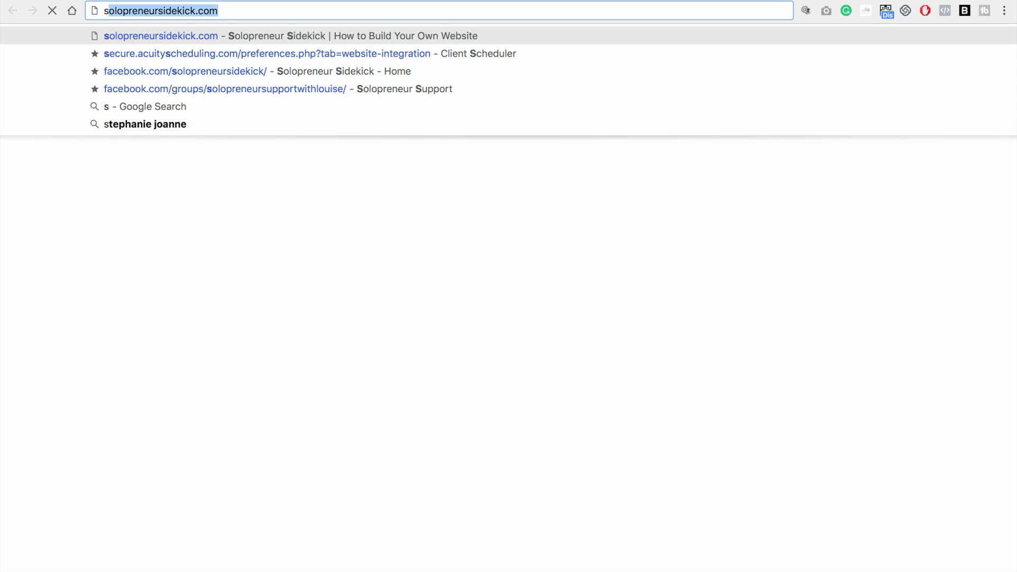
{"action": "type", "text": "example"}
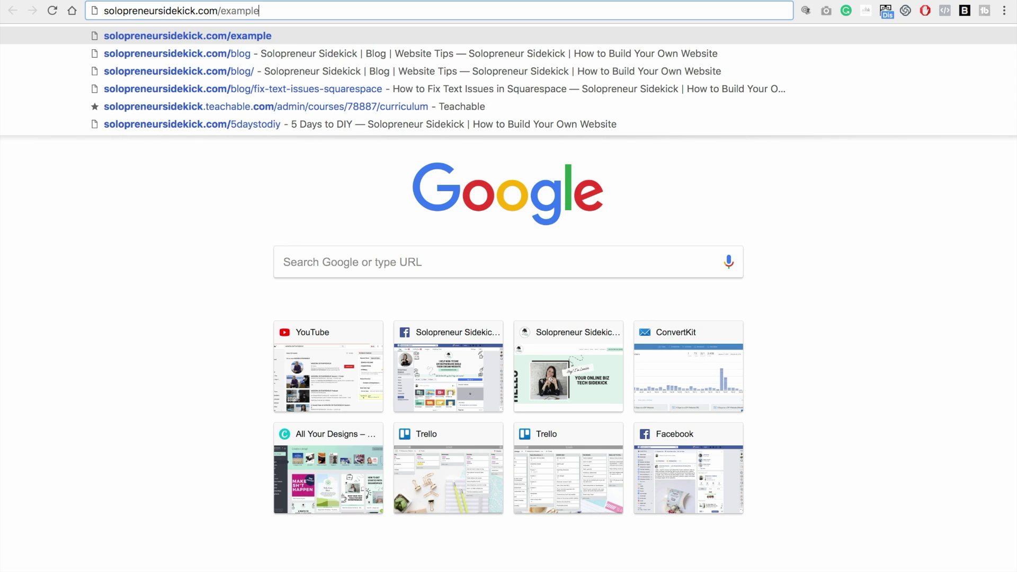
{"action": "key", "text": "Return"}
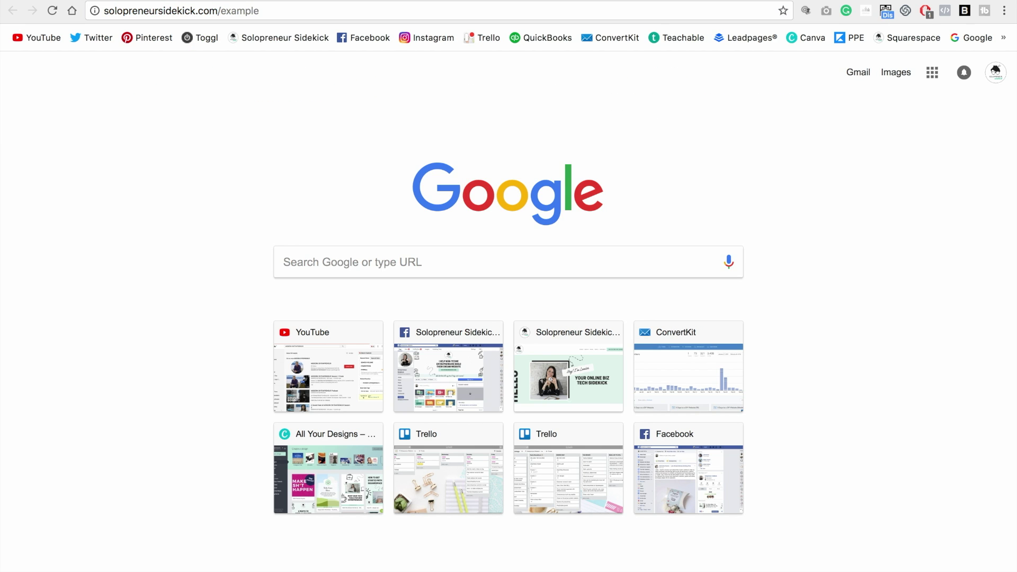